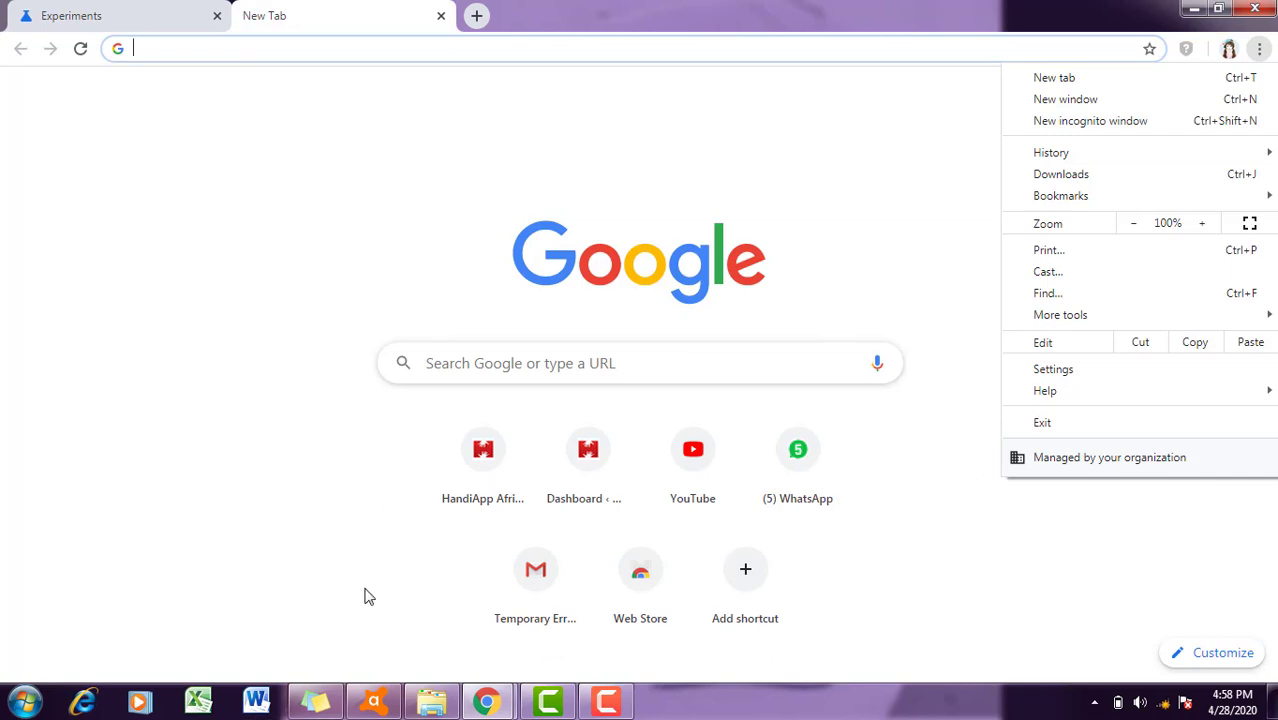
Switch to Avast Free Antivirus and open its Core Shields protection settings.
{"action": "left_click", "coordinate": [373, 702]}
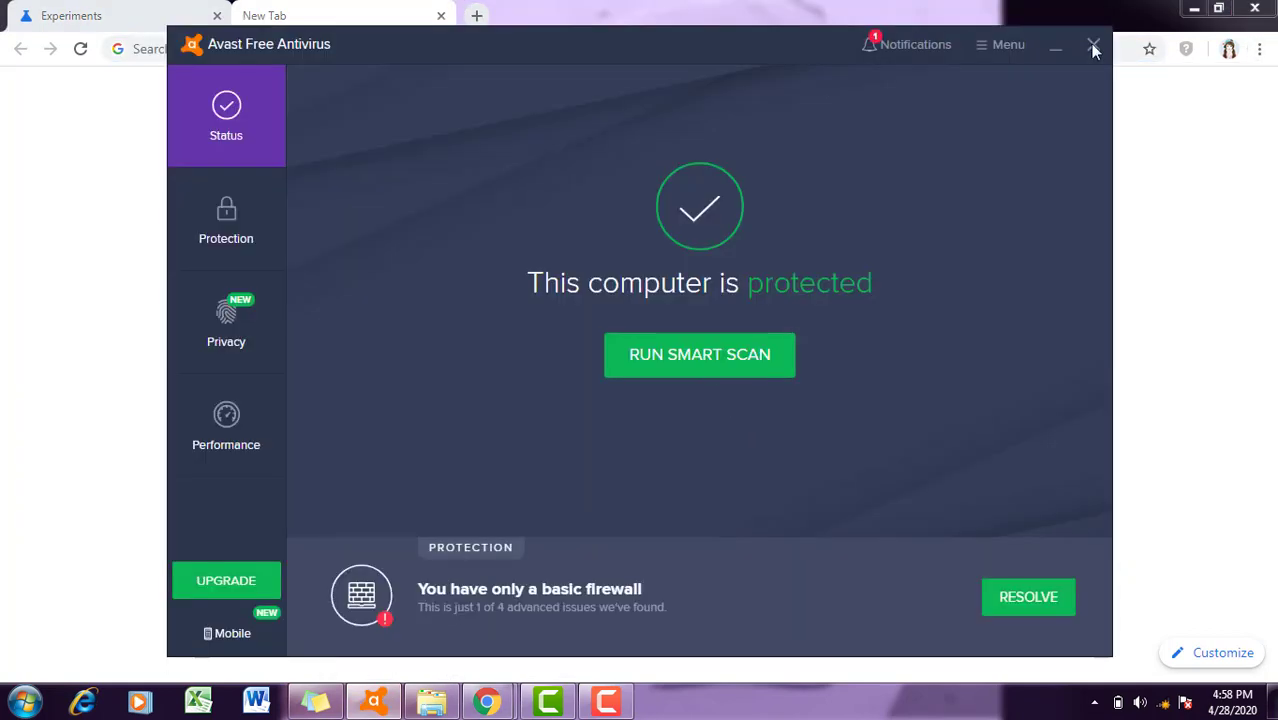
{"action": "left_click", "coordinate": [1003, 48]}
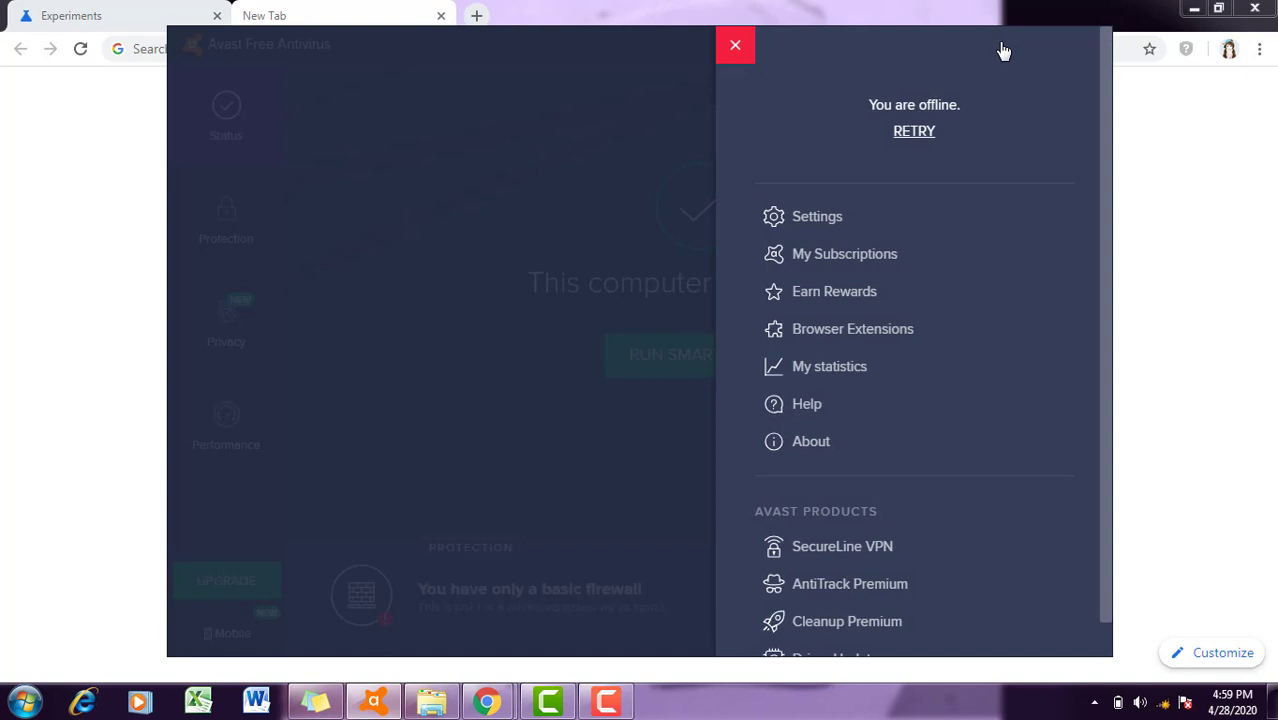
{"action": "left_click", "coordinate": [633, 70]}
{"action": "left_click", "coordinate": [994, 55]}
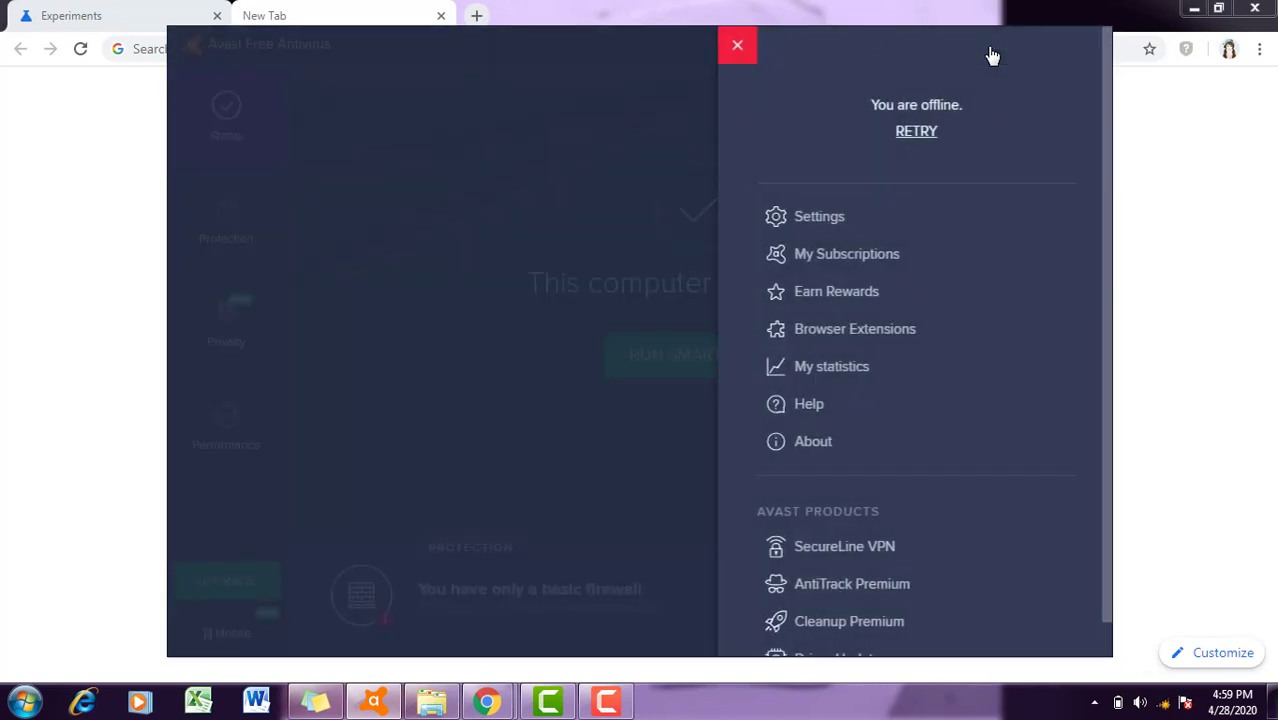
{"action": "left_click", "coordinate": [827, 224]}
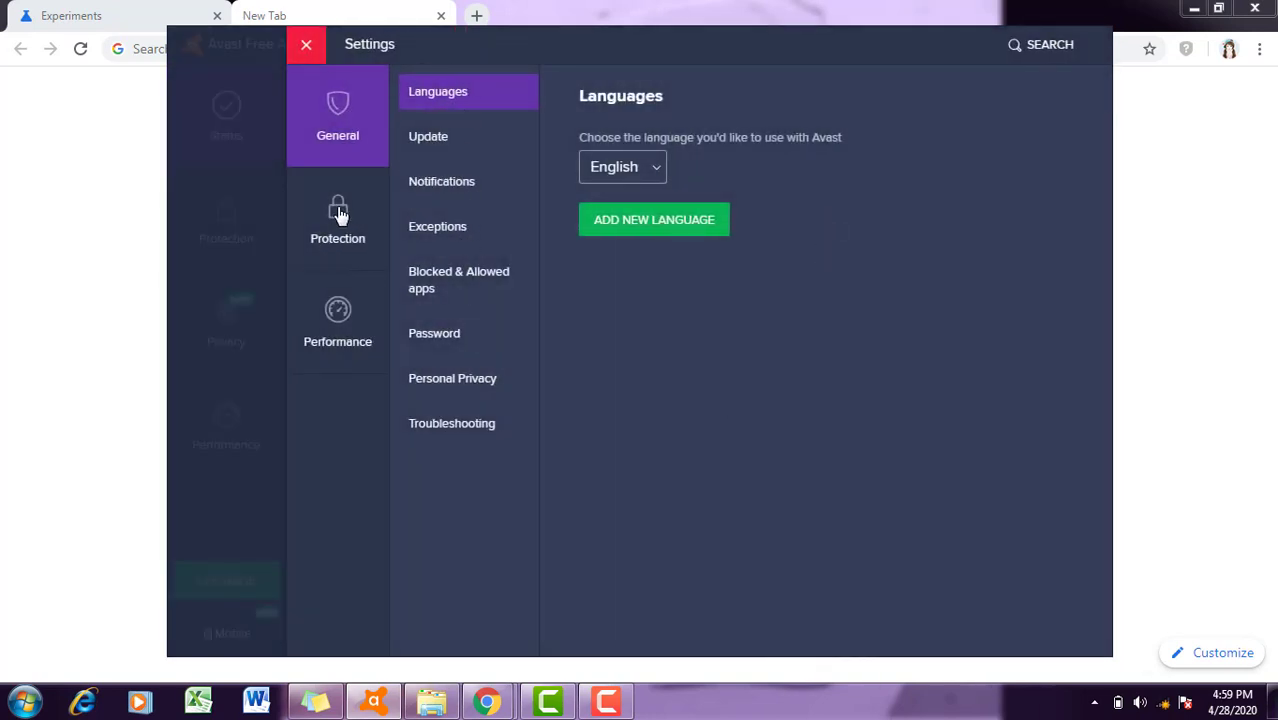
{"action": "left_click", "coordinate": [337, 212]}
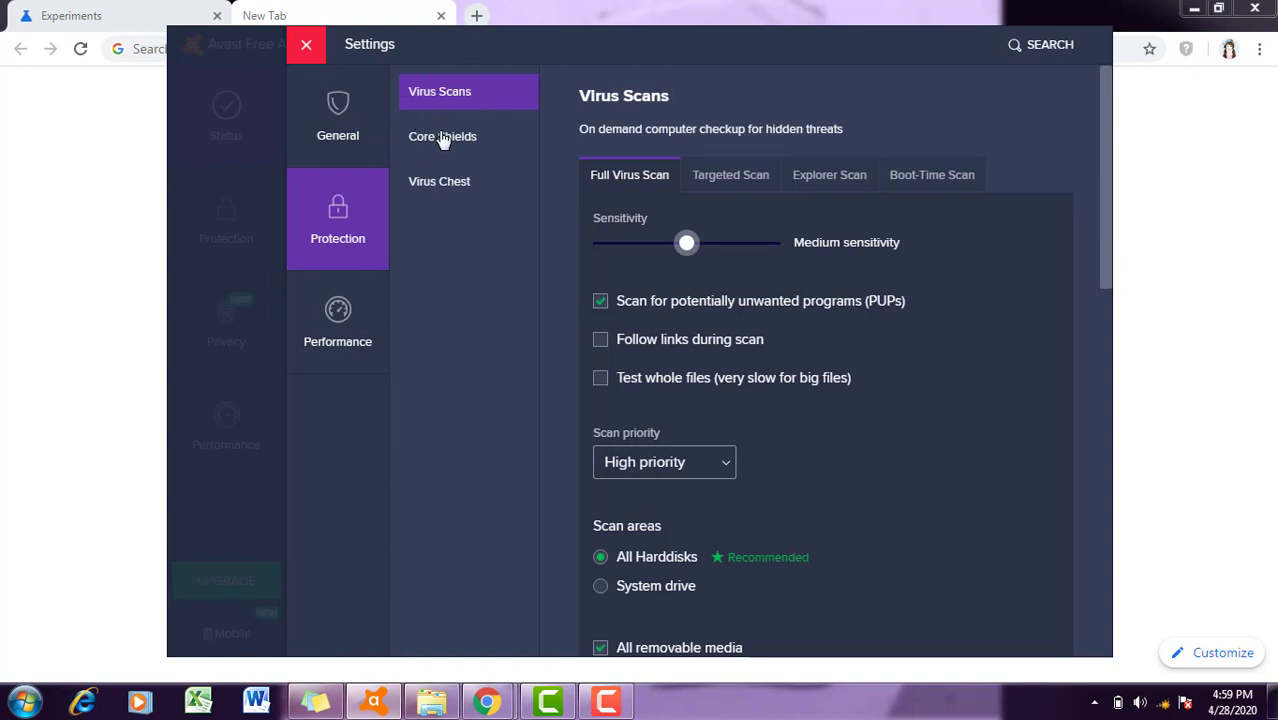
{"action": "left_click", "coordinate": [444, 147]}
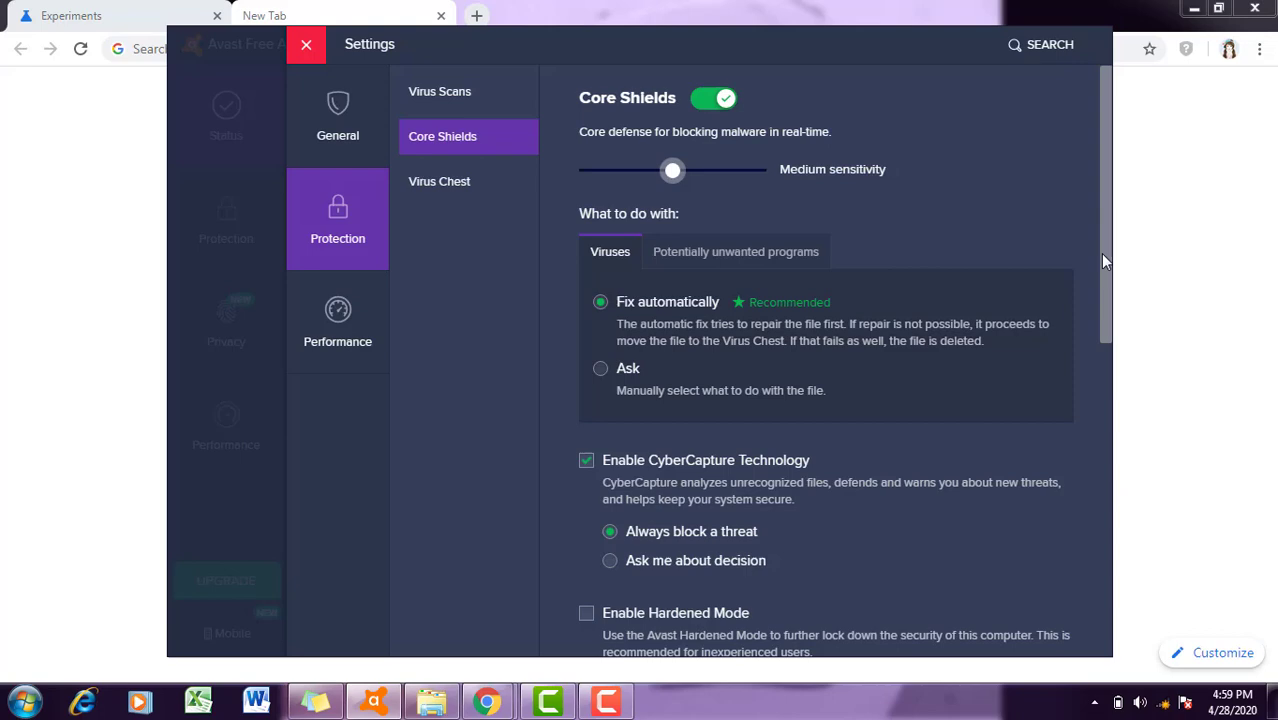
Turn off QUIC/HTTP3 scanning in the Web Shield configuration and close Avast.
{"action": "left_click_drag", "start_coordinate": [1100, 253], "coordinate": [1100, 561]}
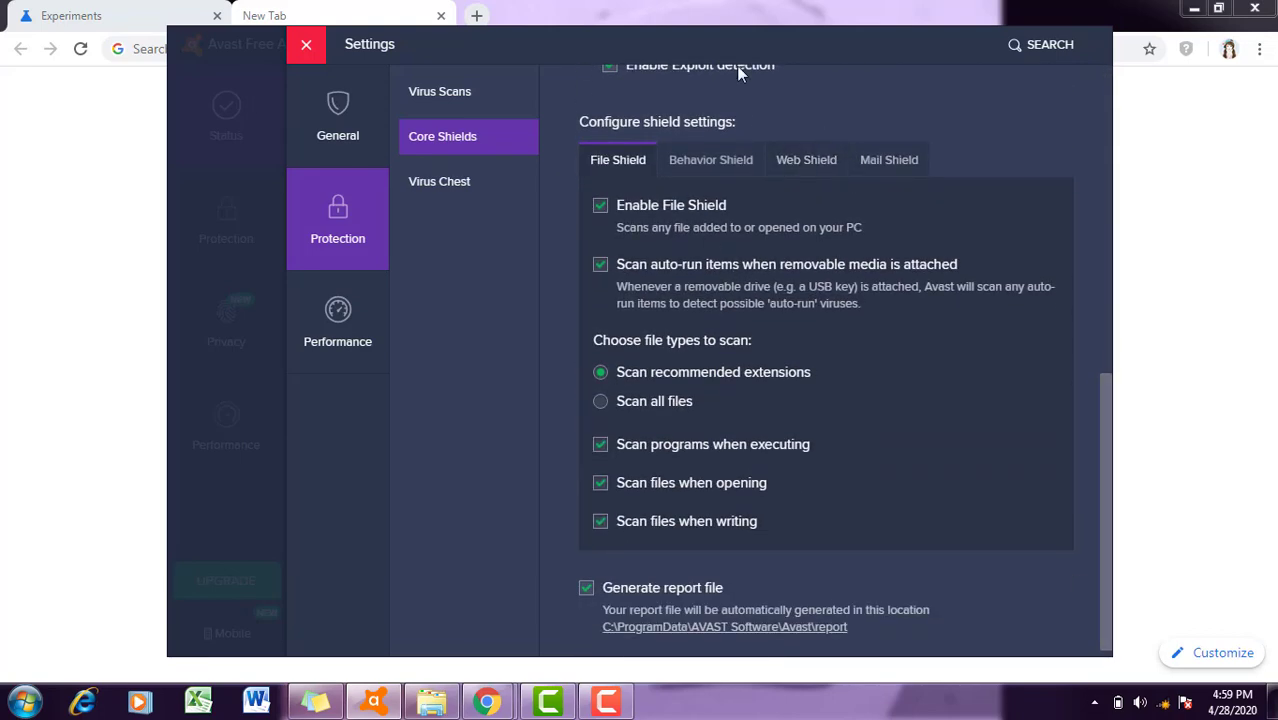
{"action": "left_click", "coordinate": [801, 162]}
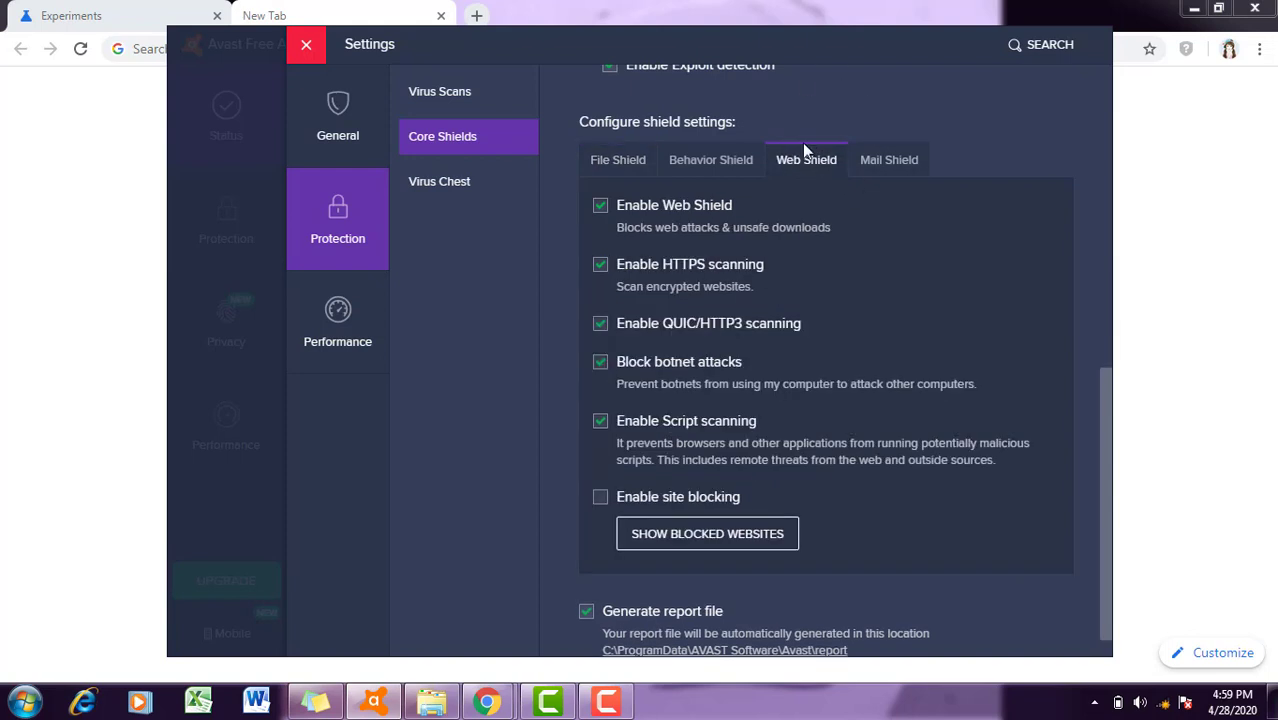
{"action": "scroll", "coordinate": [1104, 485], "scroll_direction": "down", "scroll_amount": 1}
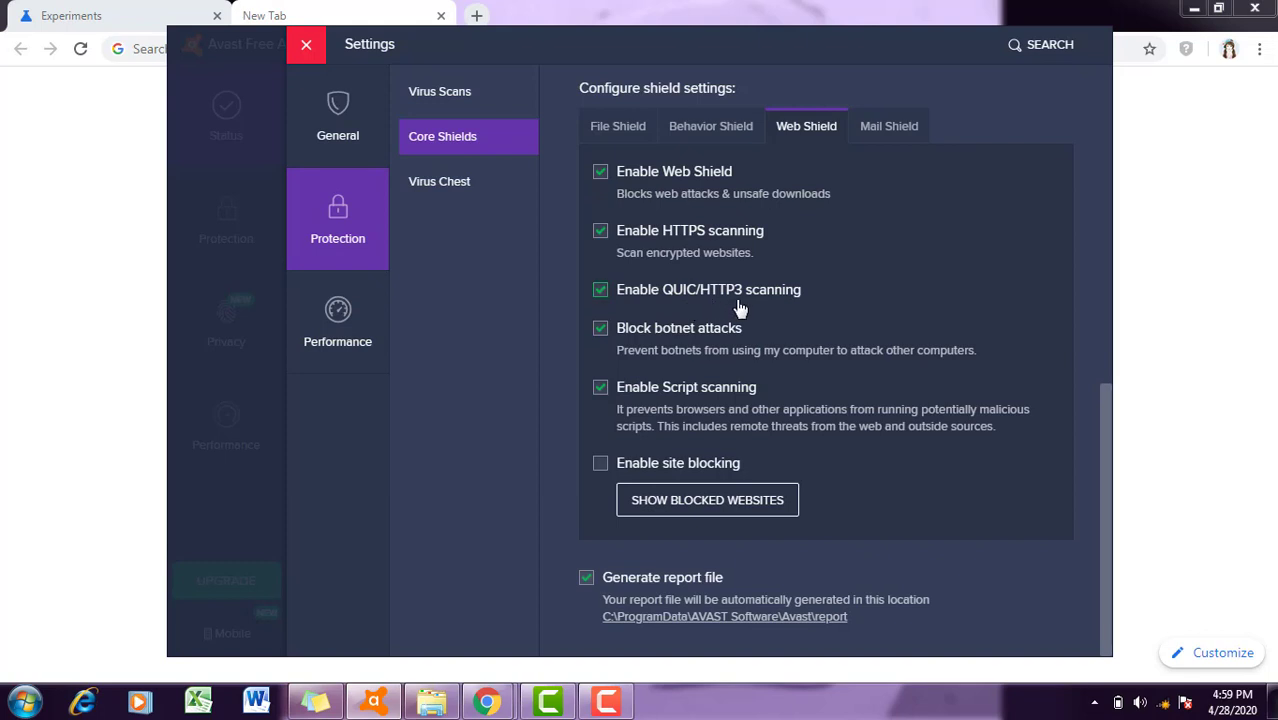
{"action": "left_click", "coordinate": [601, 291]}
{"action": "left_click", "coordinate": [318, 50]}
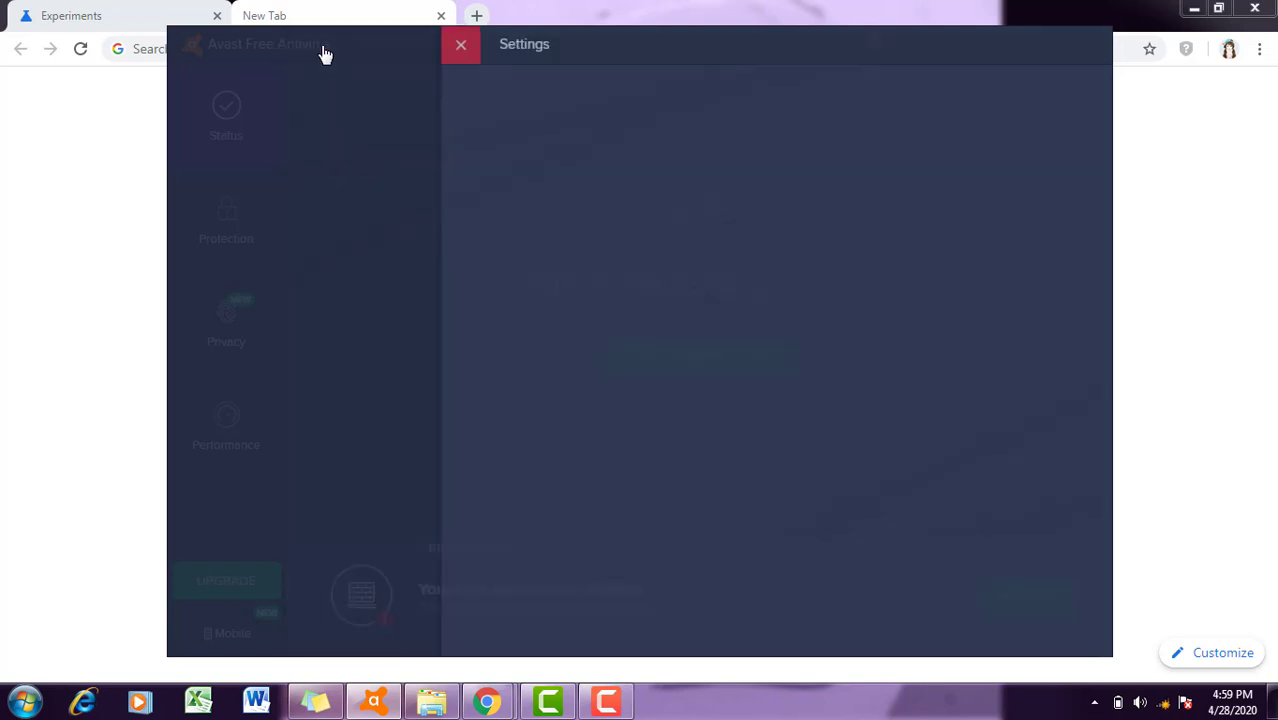
{"action": "left_click", "coordinate": [1092, 47]}
Check Chrome's main menu for the "Managed by your organization" entry.
{"action": "left_click", "coordinate": [1260, 49]}
{"action": "left_click", "coordinate": [874, 102]}
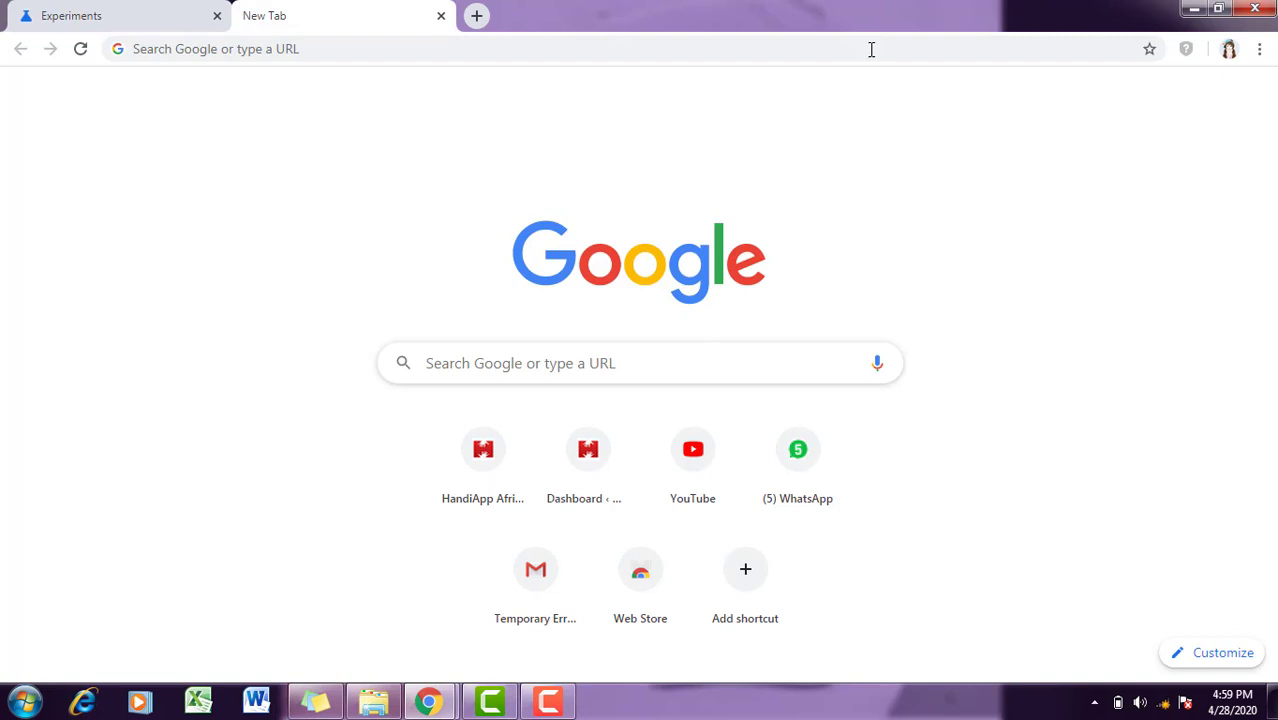
{"action": "left_click", "coordinate": [1259, 49]}
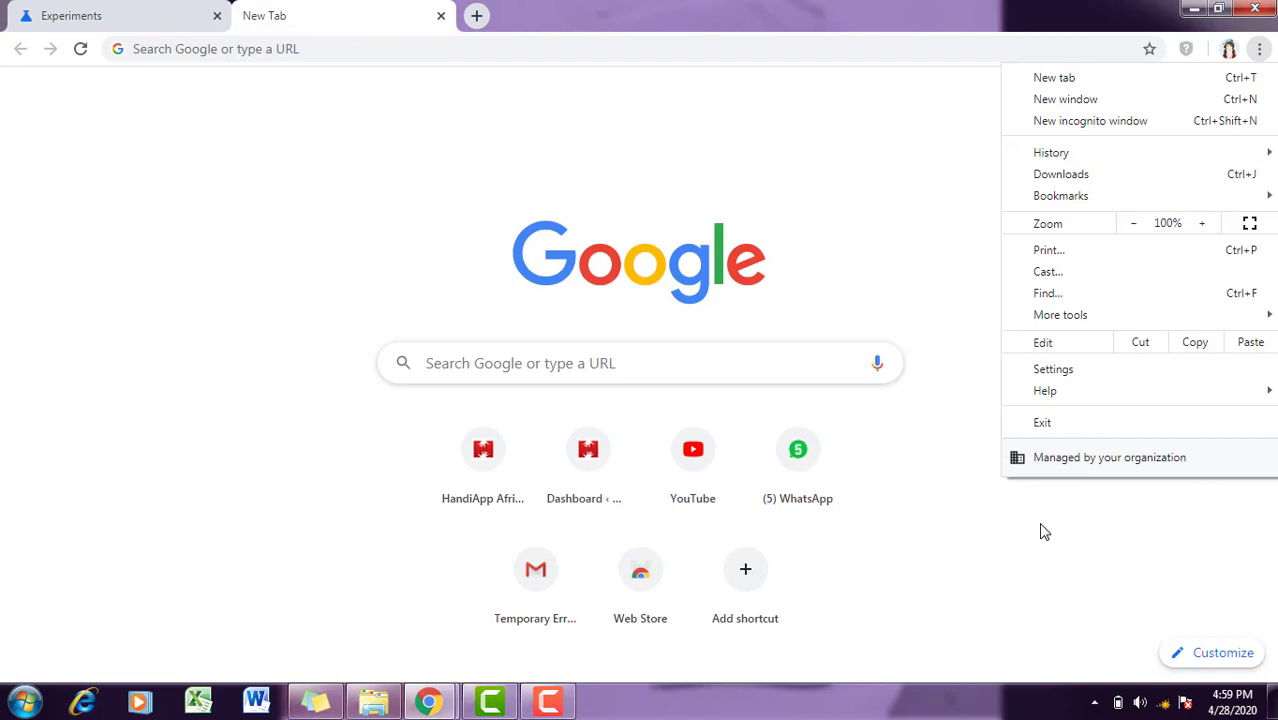
Open chrome://flags/#enable-quic and close the older Experiments tab.
{"action": "left_click", "coordinate": [845, 50]}
{"action": "type", "text": "chrome://flags/#enable-quic"}
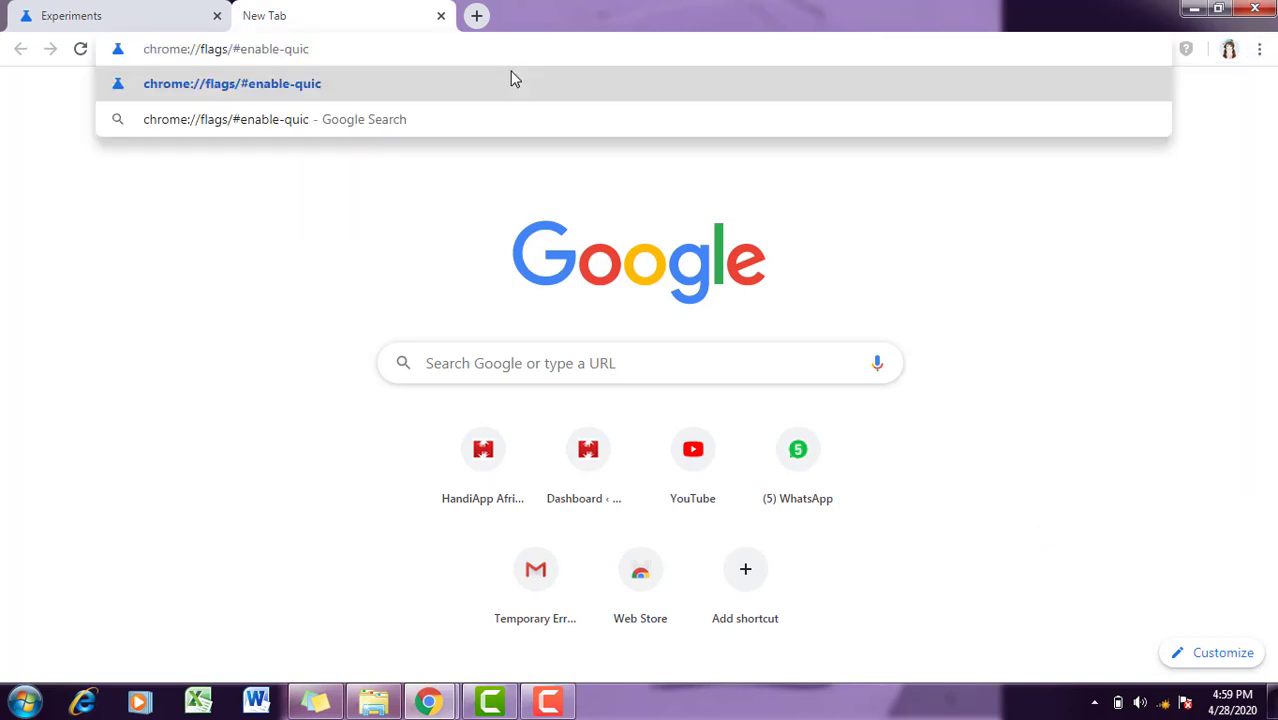
{"action": "key", "text": "Return"}
{"action": "left_click", "coordinate": [218, 17]}
Set the Experimental QUIC protocol flag to Disabled and relaunch the browser.
{"action": "scroll", "coordinate": [640, 400], "scroll_direction": "up", "scroll_amount": 2}
{"action": "left_click", "coordinate": [945, 365]}
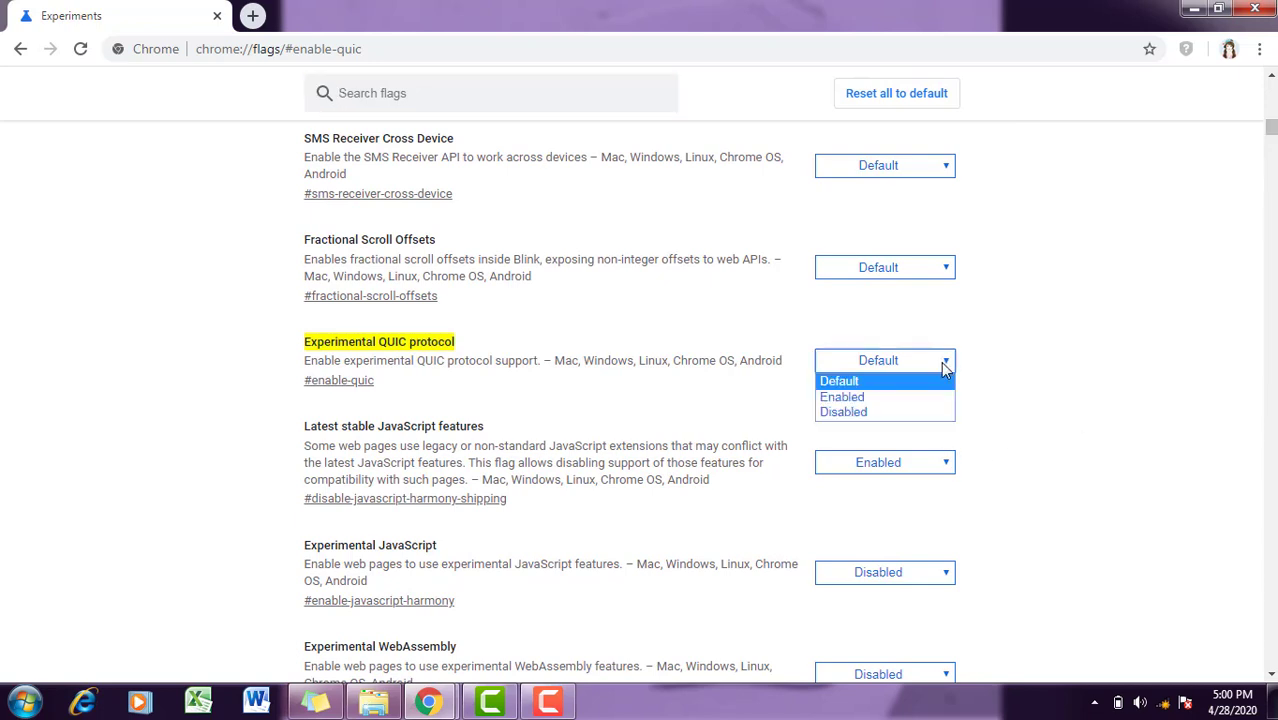
{"action": "left_click", "coordinate": [910, 418]}
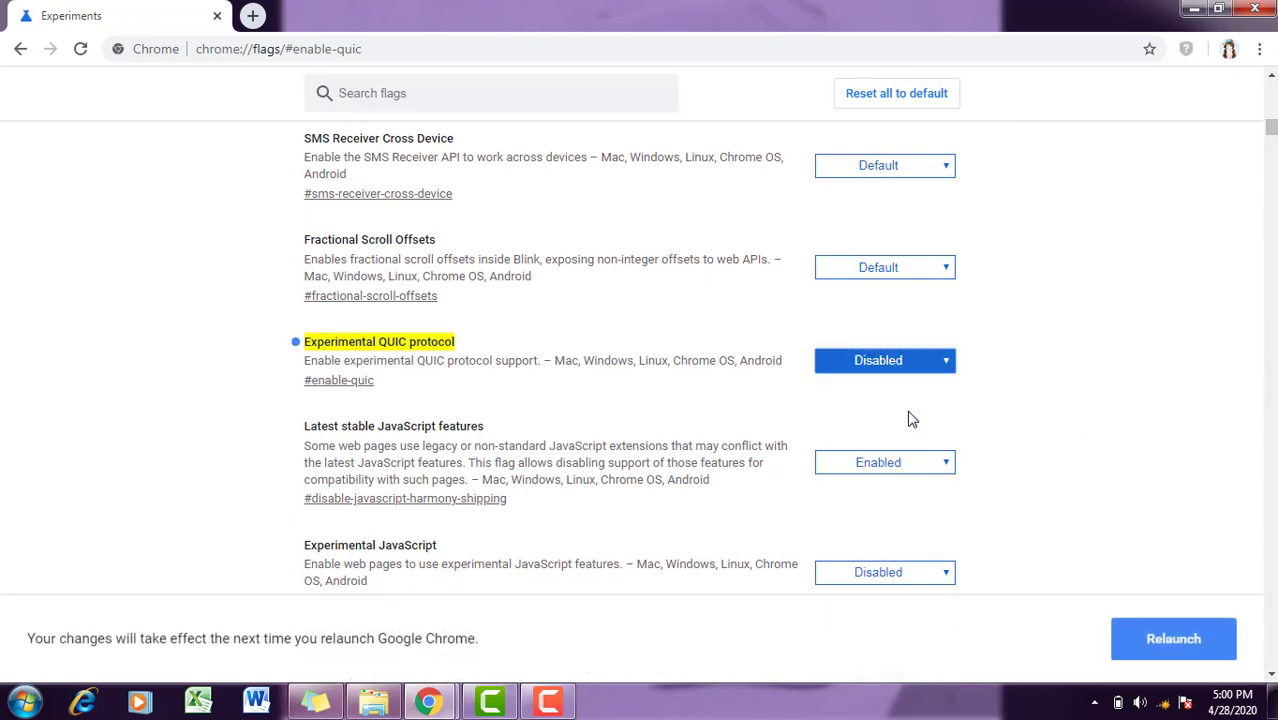
{"action": "left_click", "coordinate": [1195, 641]}
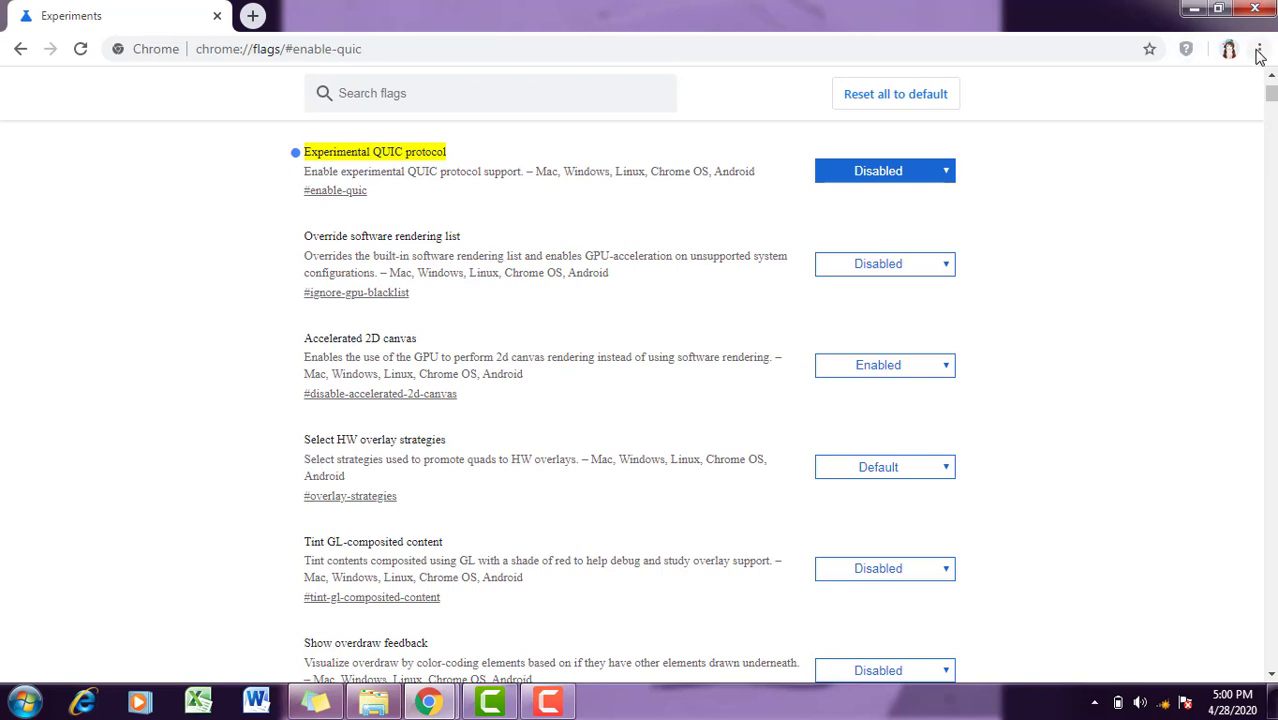
Recheck the browser's main menu for the organization management entry after the relaunch.
{"action": "left_click", "coordinate": [1259, 51]}
{"action": "mouse_move", "coordinate": [1042, 402]}
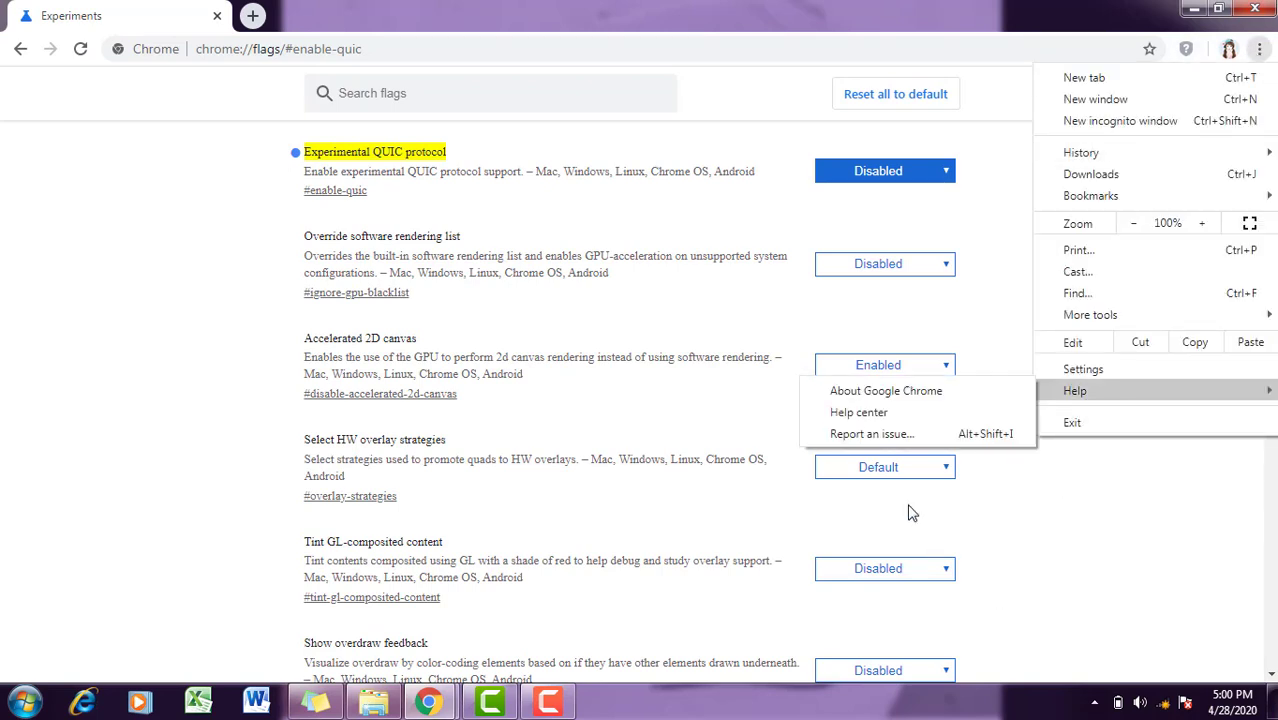
{"action": "left_click", "coordinate": [1022, 485]}
Set the Experimental QUIC protocol flag back to Default and relaunch the browser, rechecking its main menu.
{"action": "left_click", "coordinate": [943, 177]}
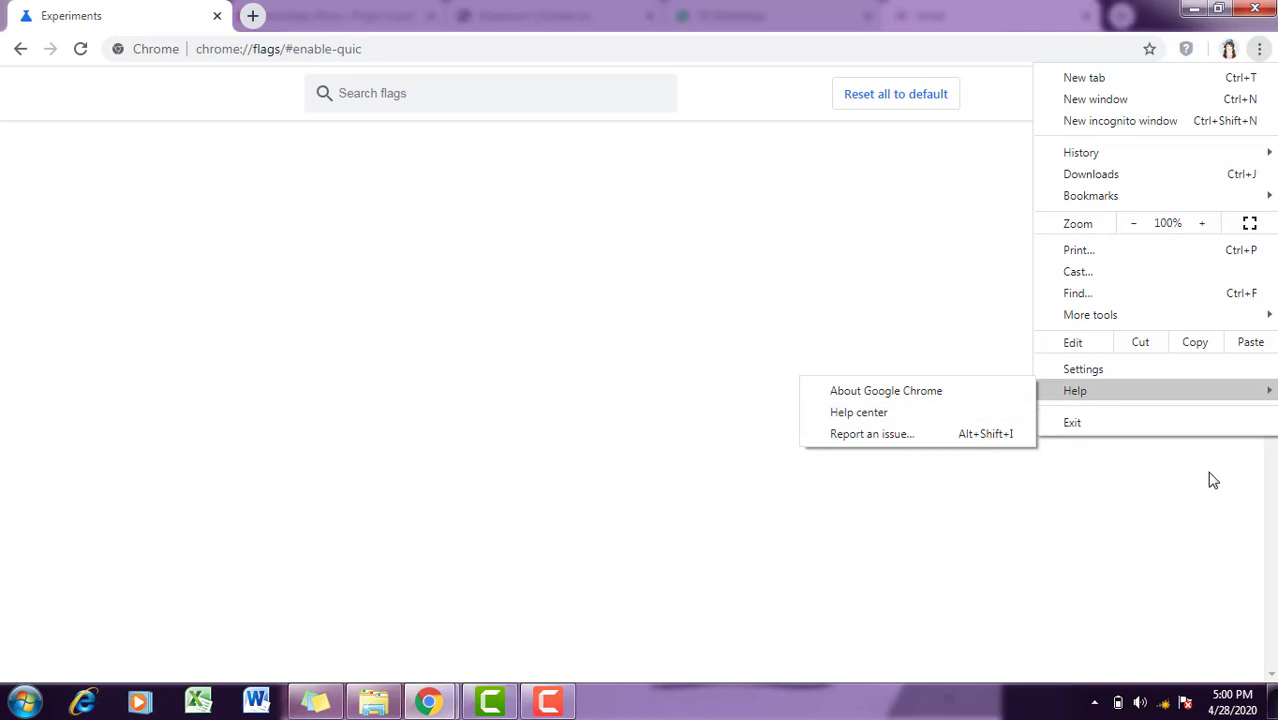
{"action": "left_click", "coordinate": [996, 418]}
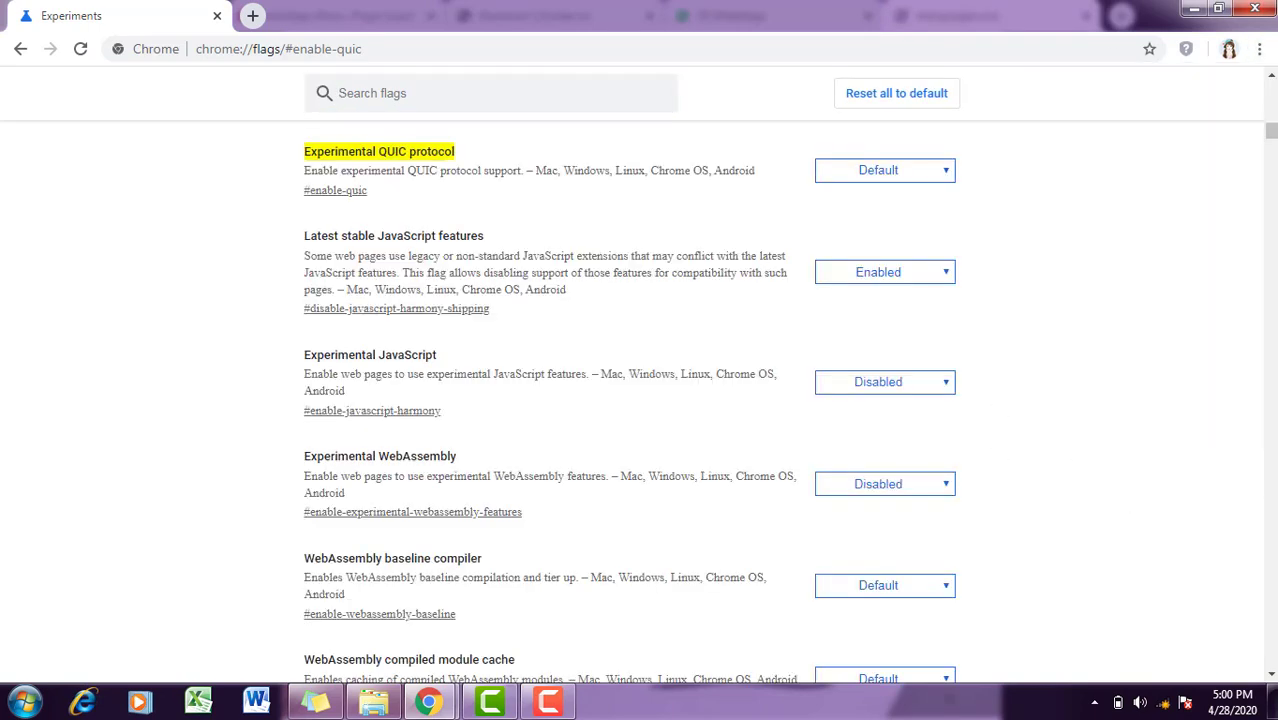
{"action": "scroll", "coordinate": [640, 400], "scroll_direction": "up", "scroll_amount": 15}
{"action": "scroll", "coordinate": [640, 400], "scroll_direction": "up", "scroll_amount": 1}
{"action": "left_click_drag", "start_coordinate": [1270, 90], "coordinate": [1271, 112]}
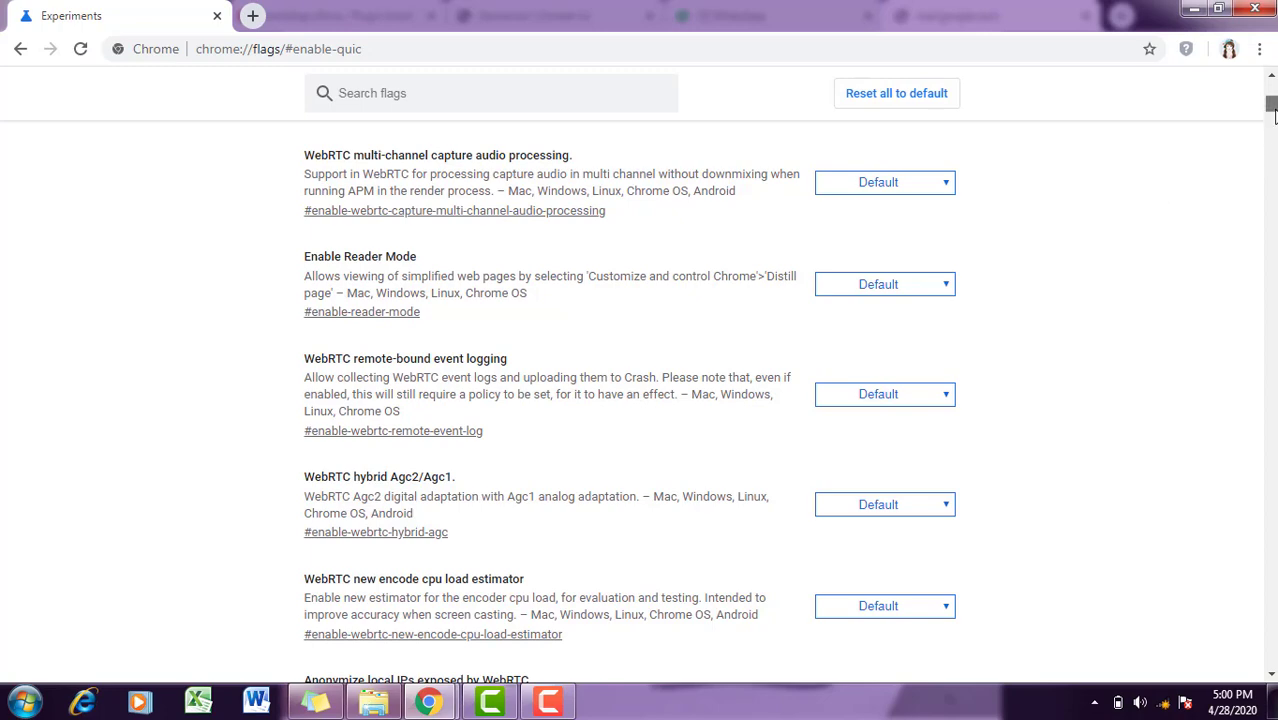
{"action": "mouse_move", "coordinate": [1272, 112]}
{"action": "left_mouse_down"}
{"action": "mouse_move", "coordinate": [1273, 134]}
{"action": "mouse_move", "coordinate": [1272, 90]}
{"action": "left_mouse_up"}
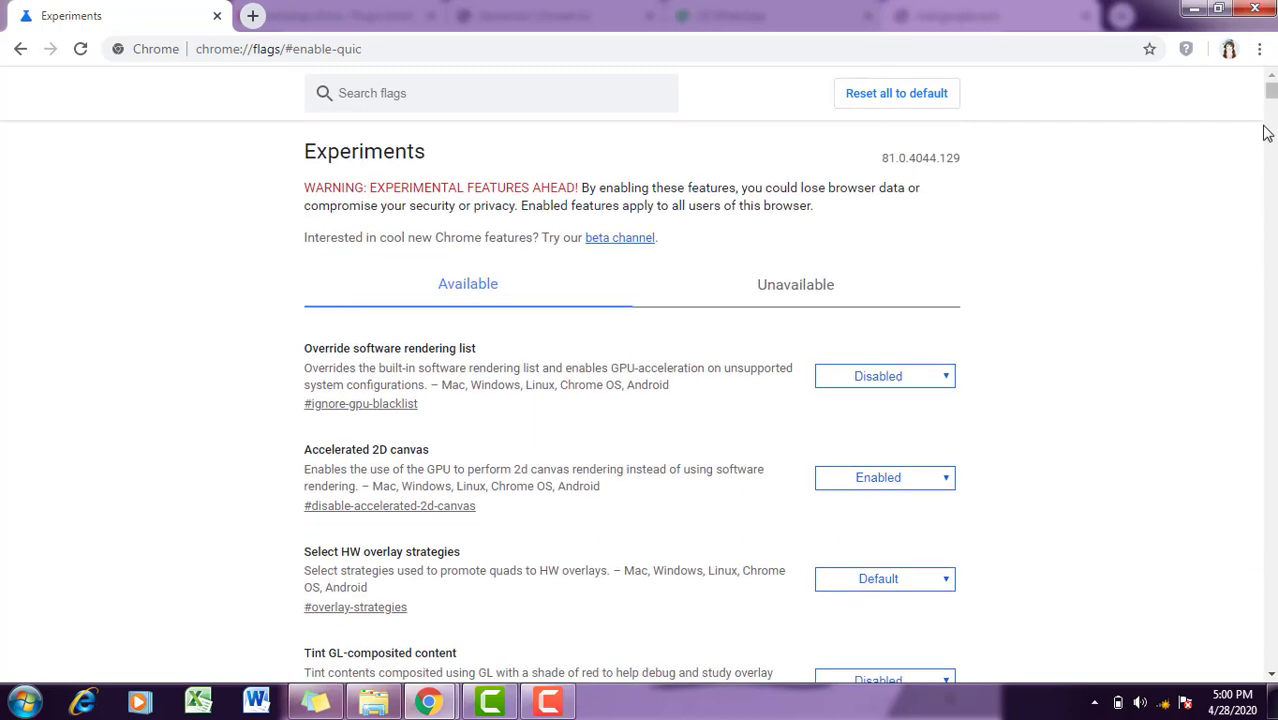